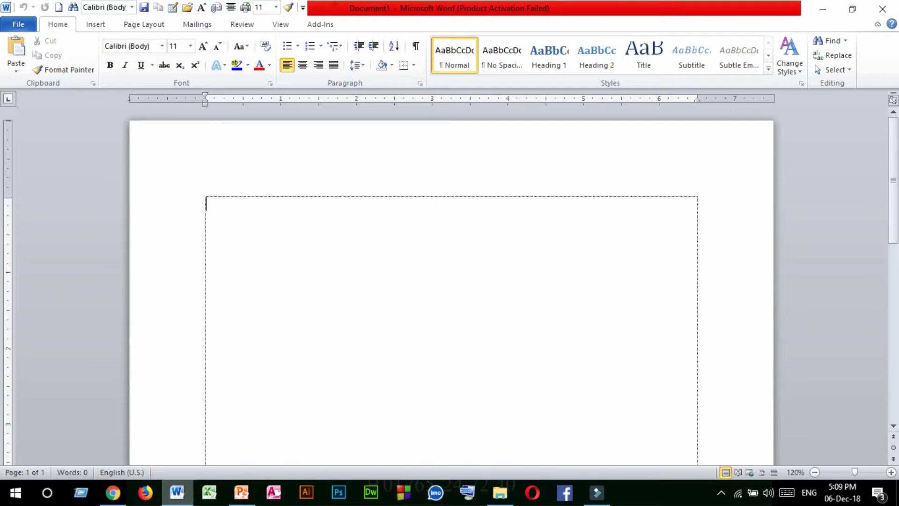
mouse_move(333, 2)
left_mouse_down()
mouse_move(472, 22)
mouse_move(555, 15)
left_mouse_up()
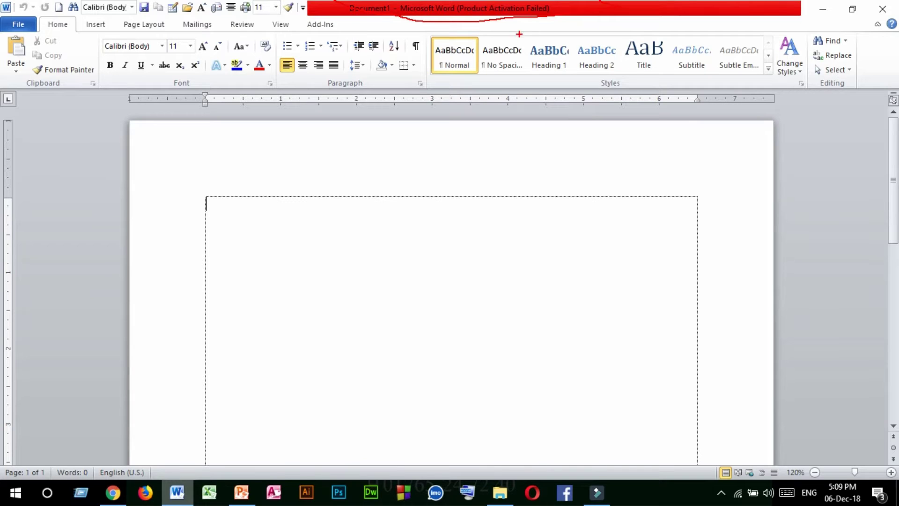
mouse_move(345, 1)
left_mouse_down()
mouse_move(457, 23)
mouse_move(895, 26)
left_mouse_up()
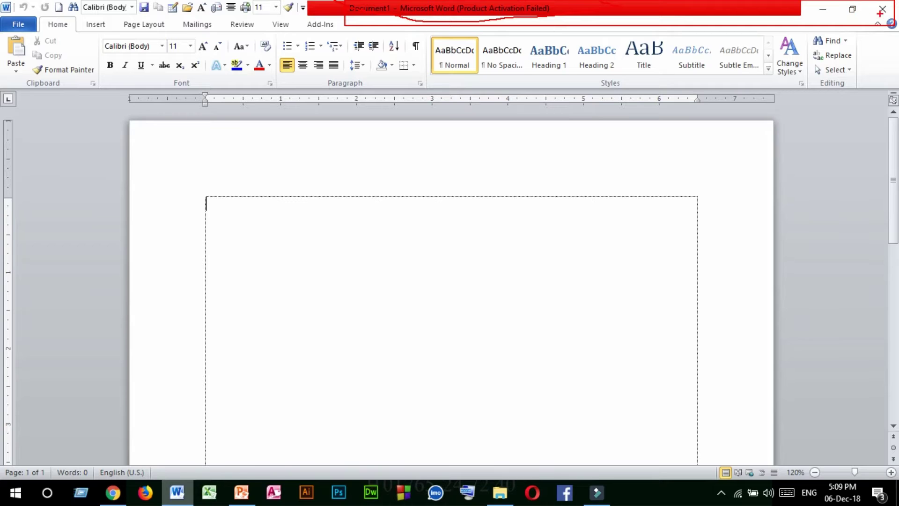
left_click(826, 10)
left_click(353, 9)
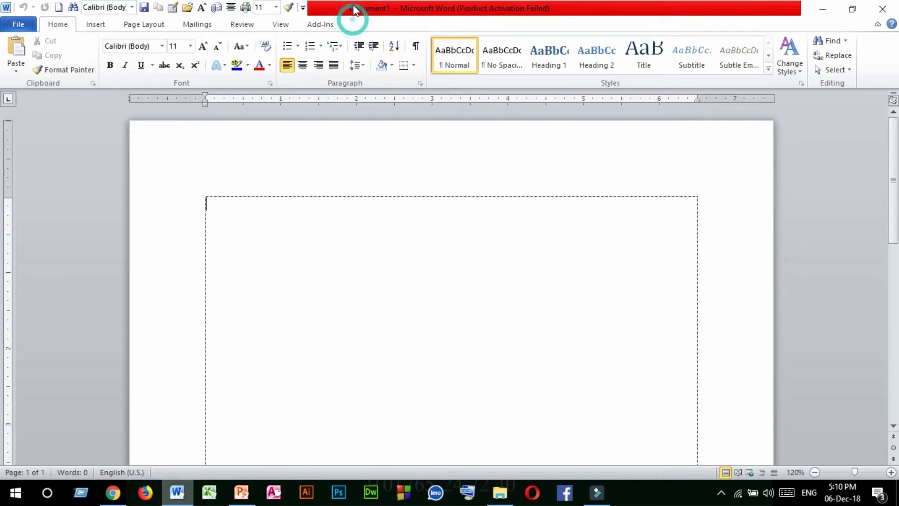
- Minimize the document window to the desktop and bring it back
left_click(824, 12)
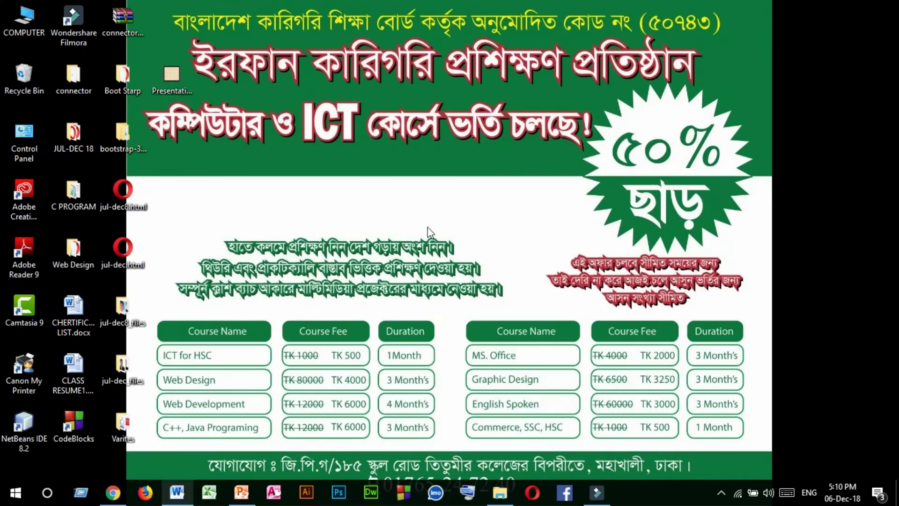
left_click(177, 493)
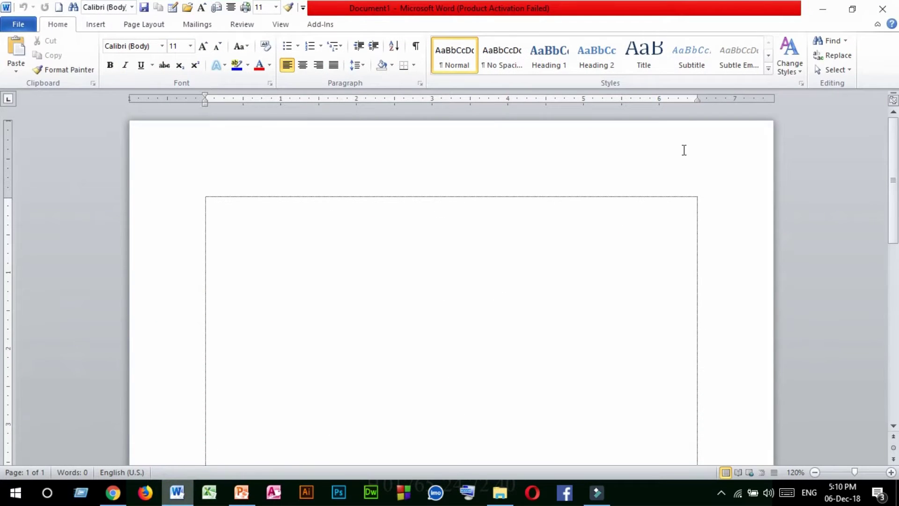
- Switch the document window out of full size, stretch it taller, and maximize it again
left_click(853, 10)
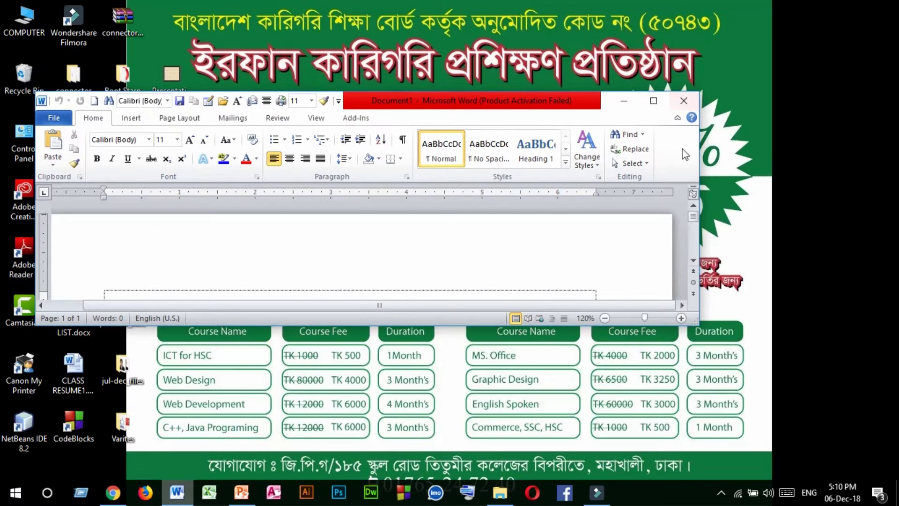
left_click_drag(697, 318, 694, 482)
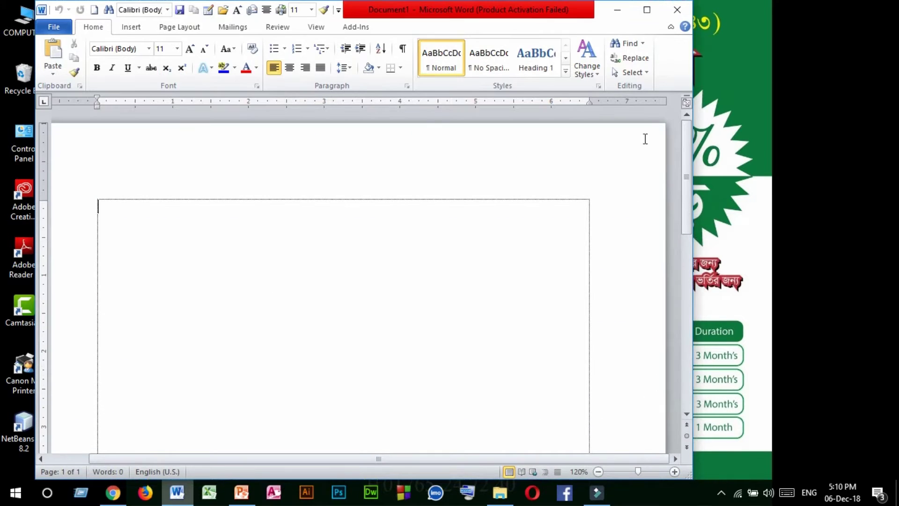
left_click(647, 11)
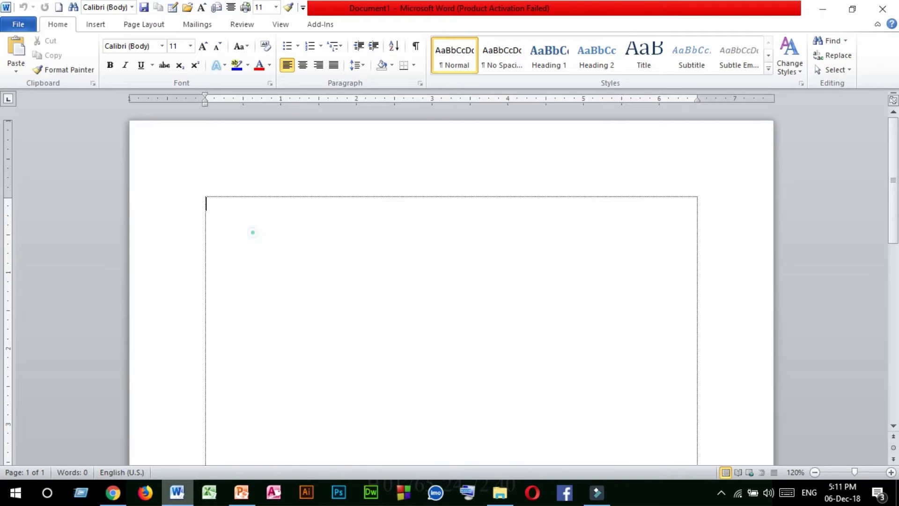
- Enter the sample line "DFSFGHGFJGFHJJG GHH FJK" at the start of the blank page
left_click(239, 221)
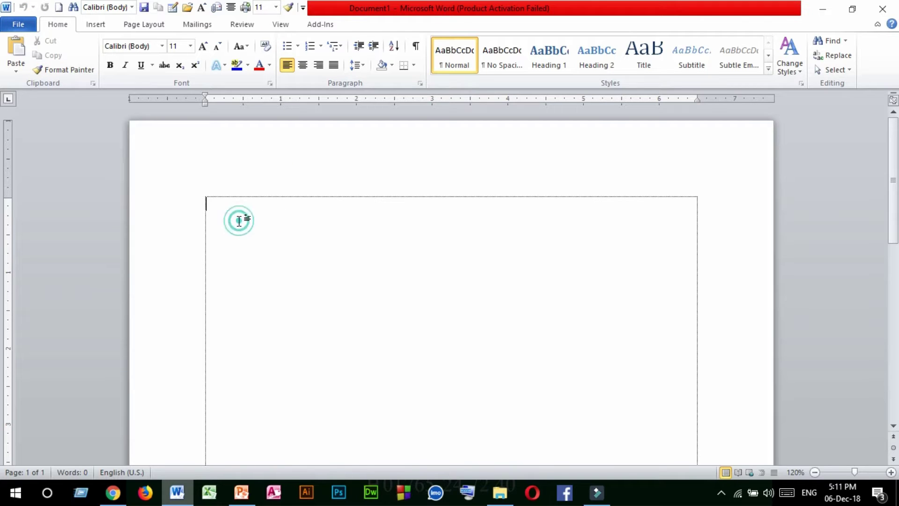
type("DFSFGHGFJGFHJJG")
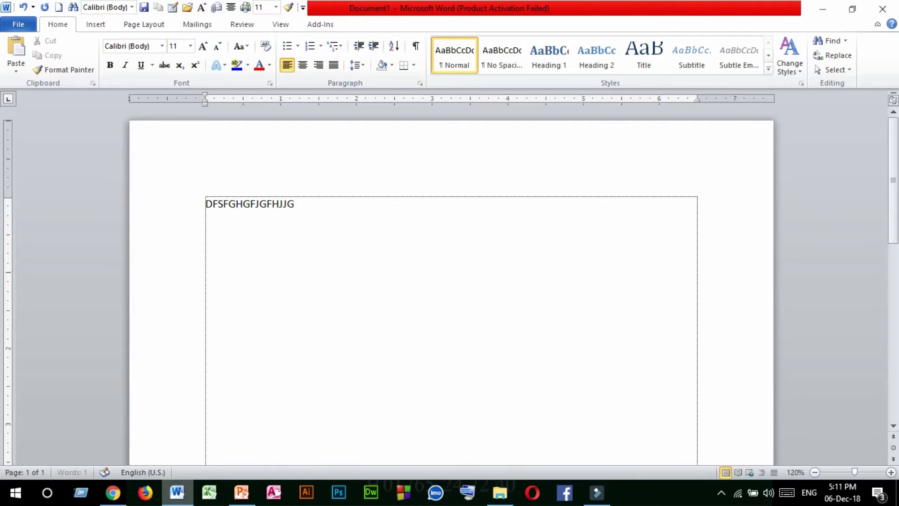
type(" GHH FJK")
triple_click(353, 197)
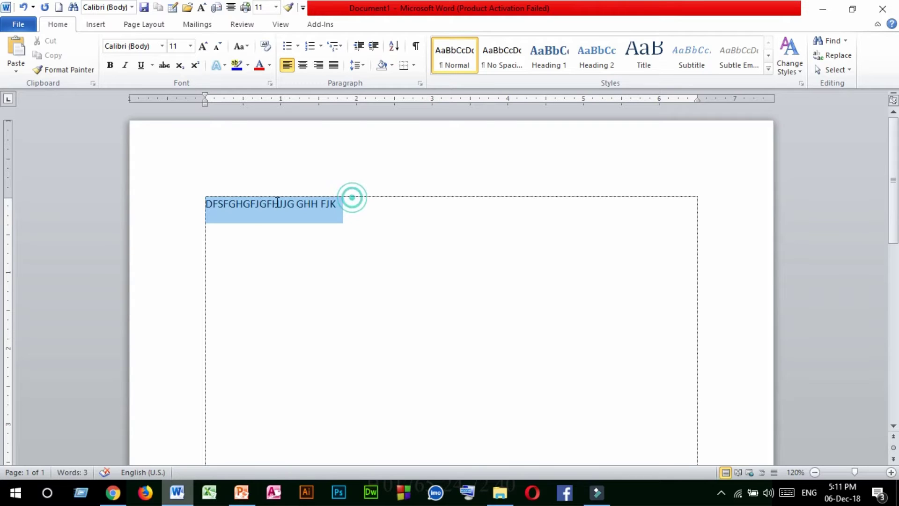
left_click(349, 209)
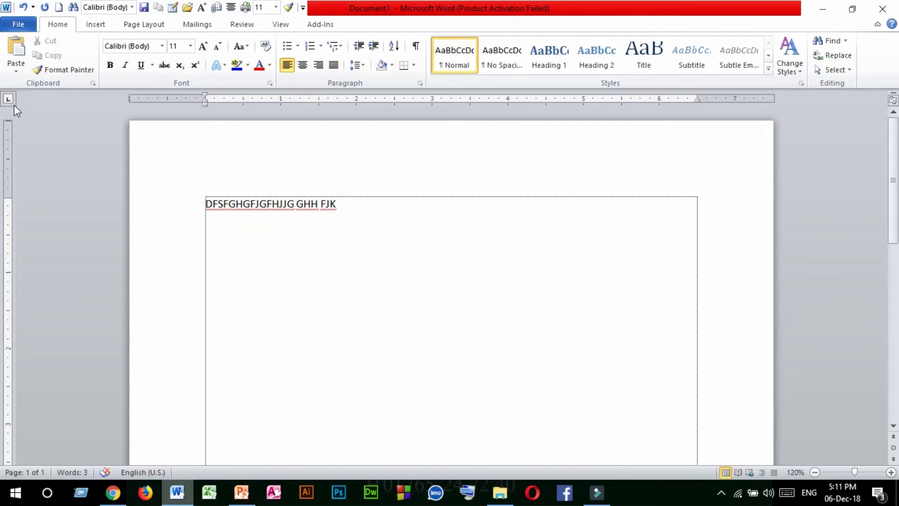
left_click(19, 24)
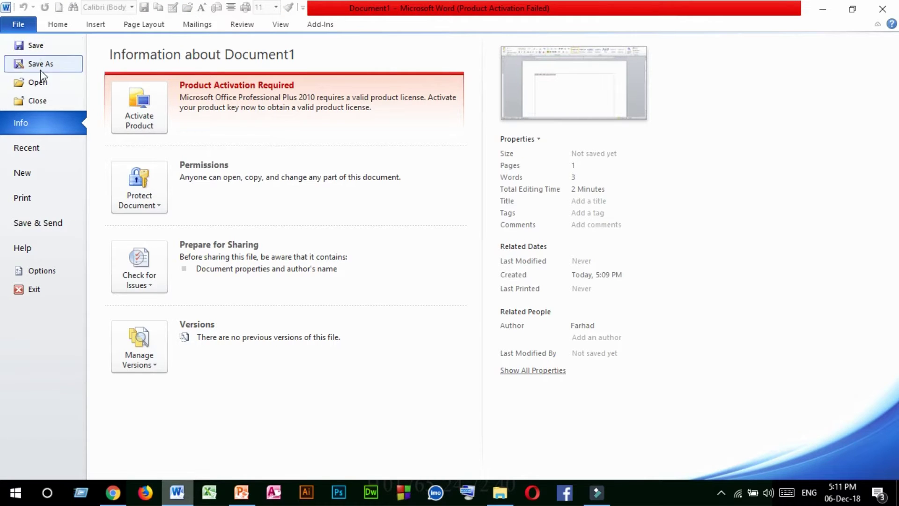
left_click(55, 34)
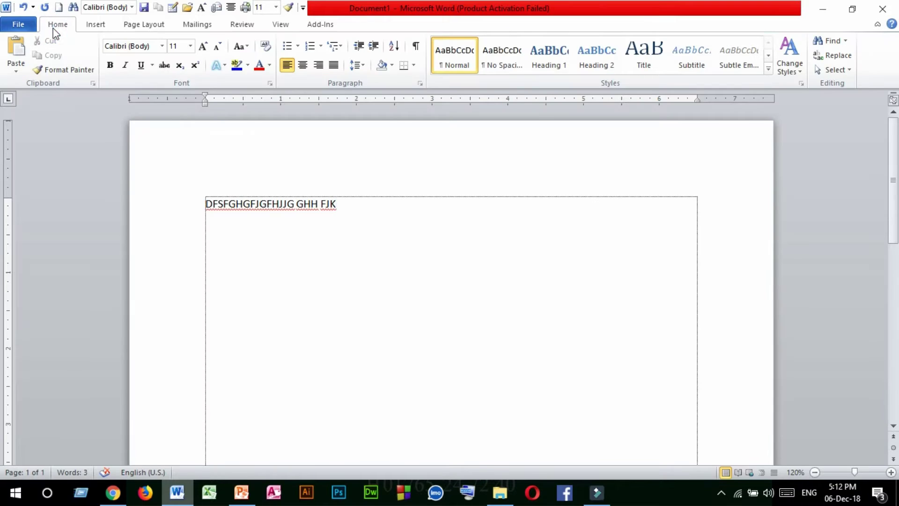
left_click(18, 25)
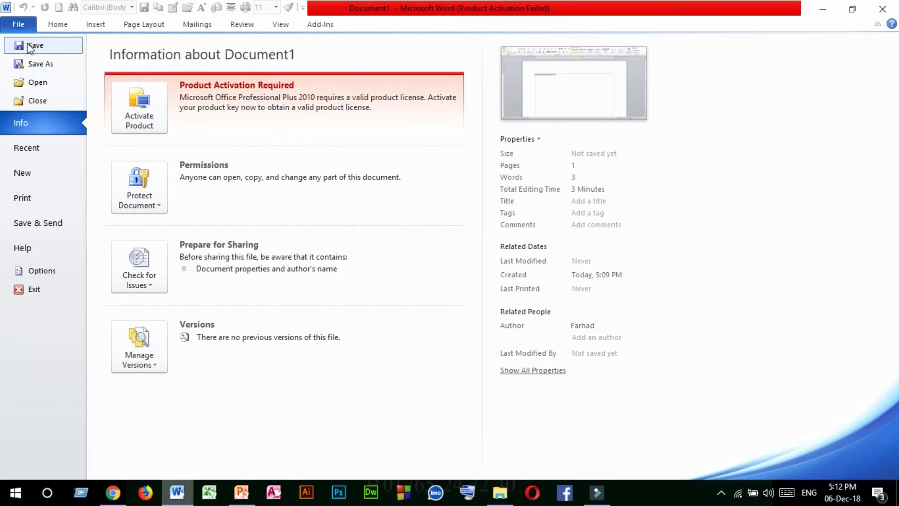
left_click(55, 26)
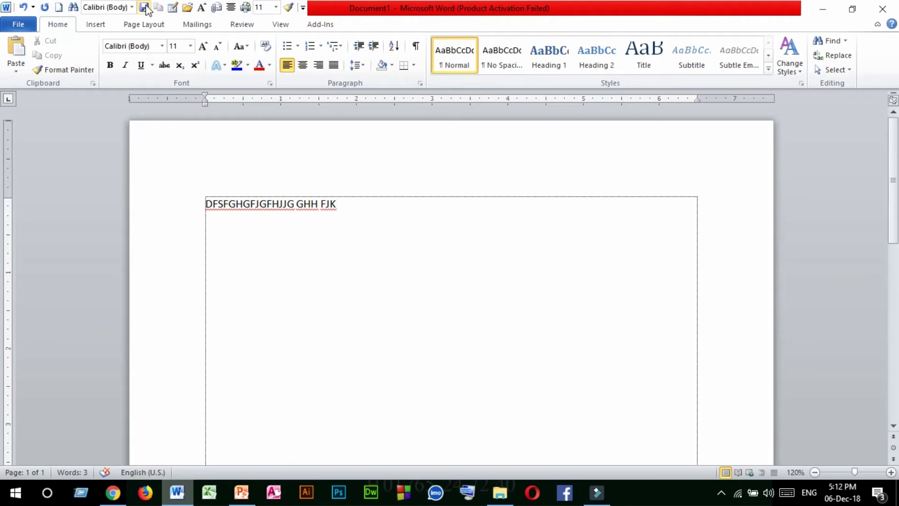
triple_click(372, 205)
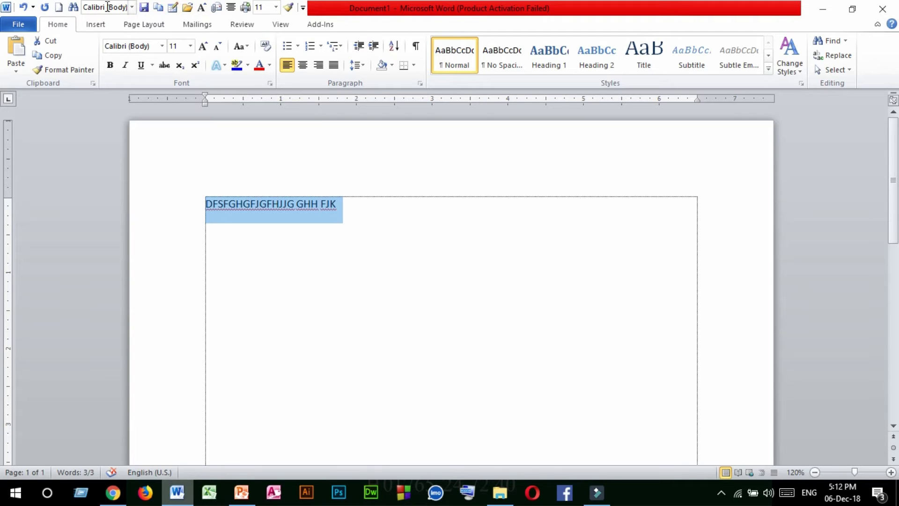
- Open the full command list for customizing the Quick Access Toolbar
left_click(302, 9)
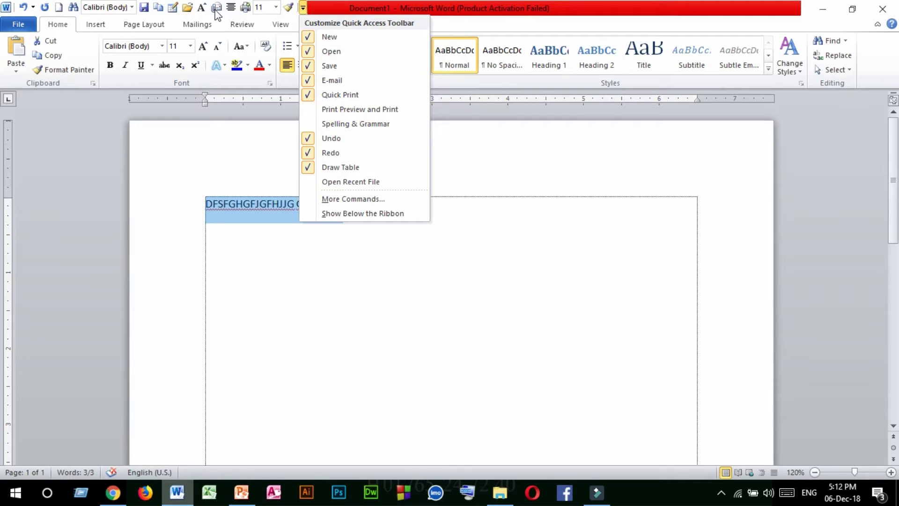
left_click(339, 200)
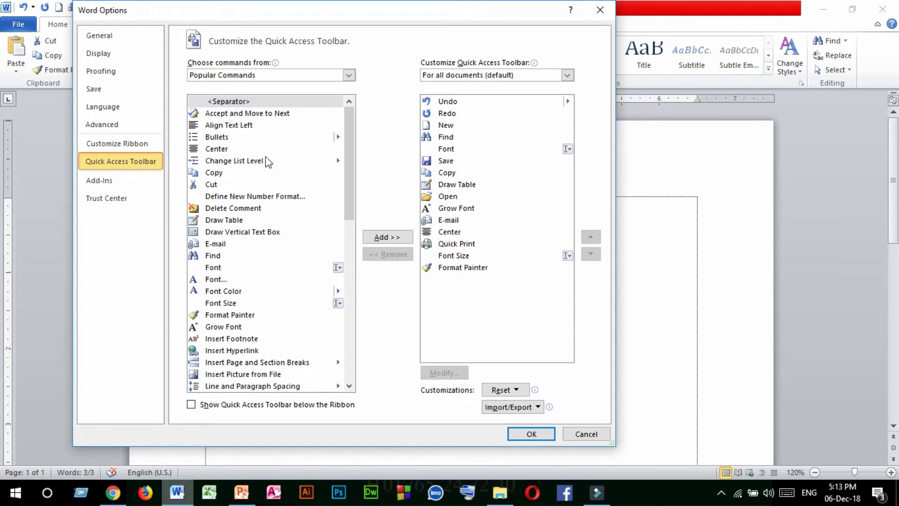
left_click_drag(350, 137, 342, 186)
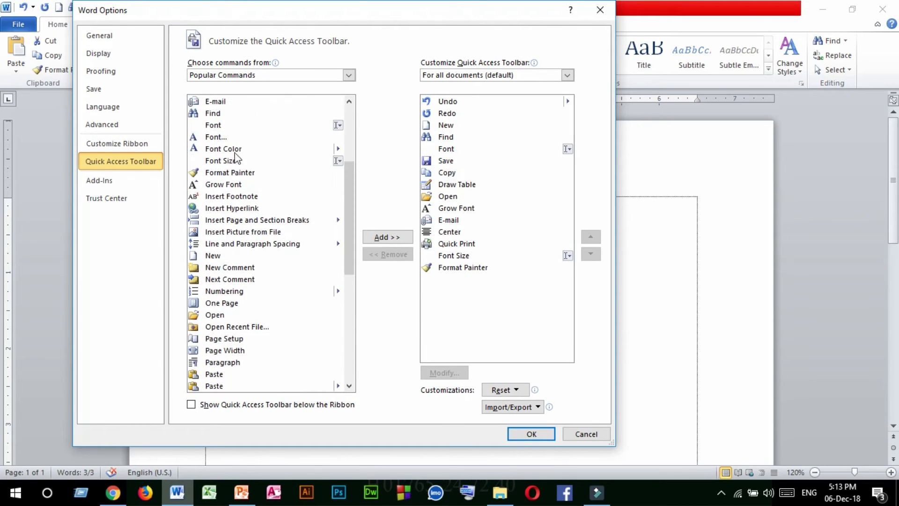
- Try to add the Find command to the Quick Access Toolbar
left_click(212, 116)
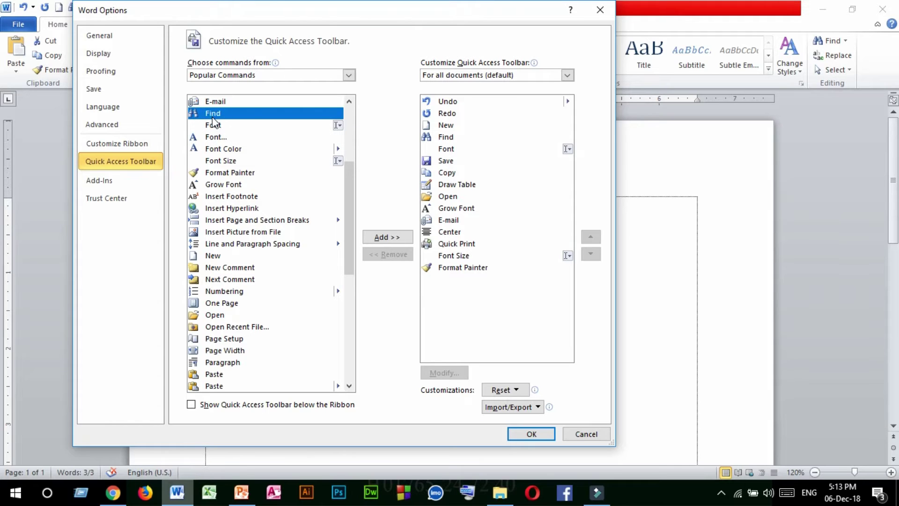
left_click(390, 237)
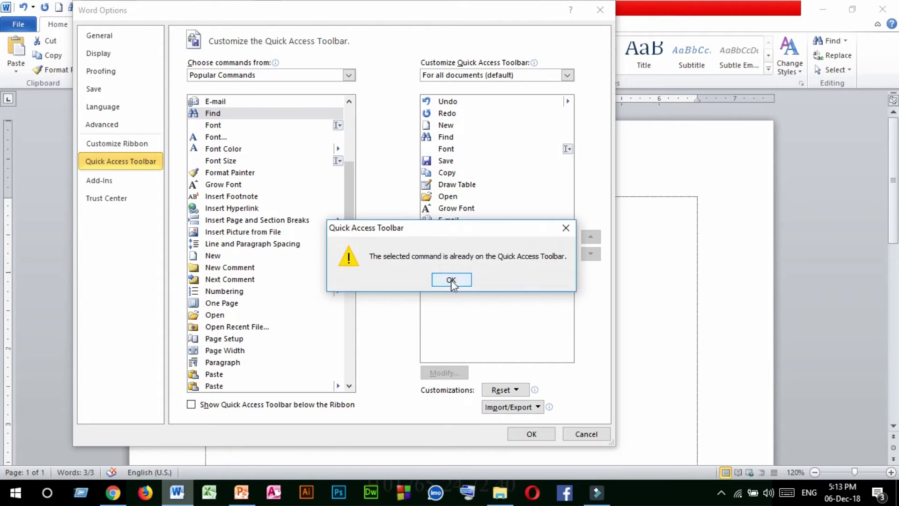
left_click(451, 280)
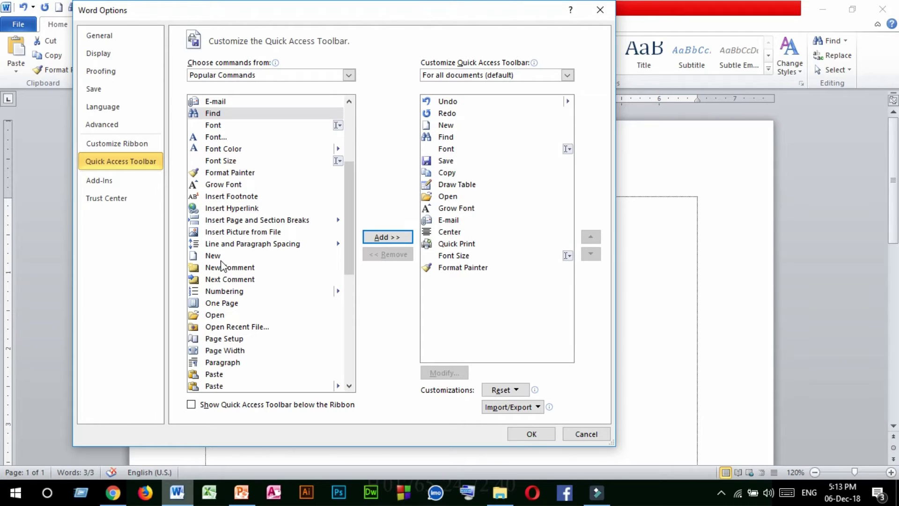
- Add the One Page command to the Quick Access Toolbar and apply the customization
left_click(225, 304)
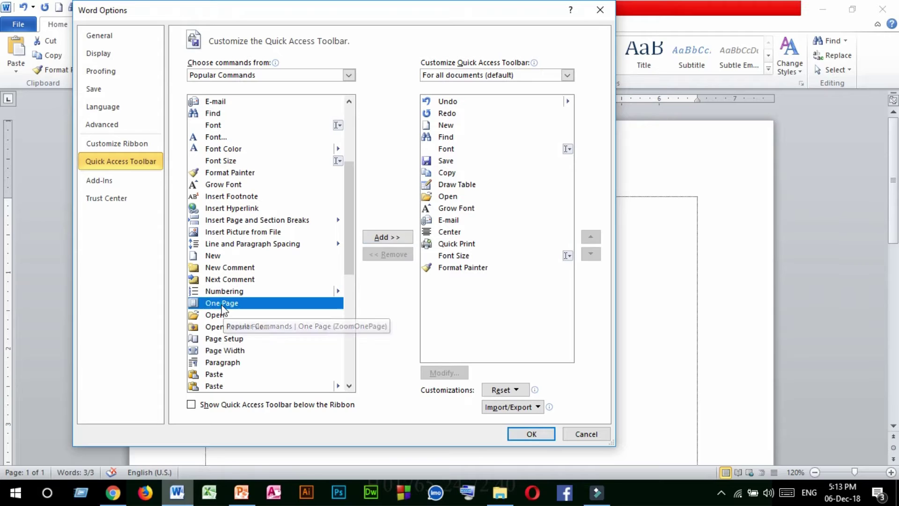
left_click(381, 238)
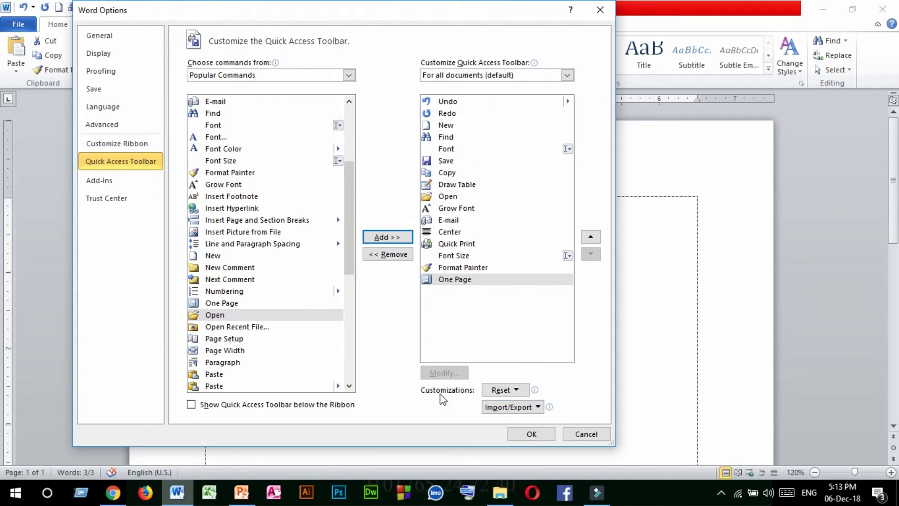
left_click(512, 390)
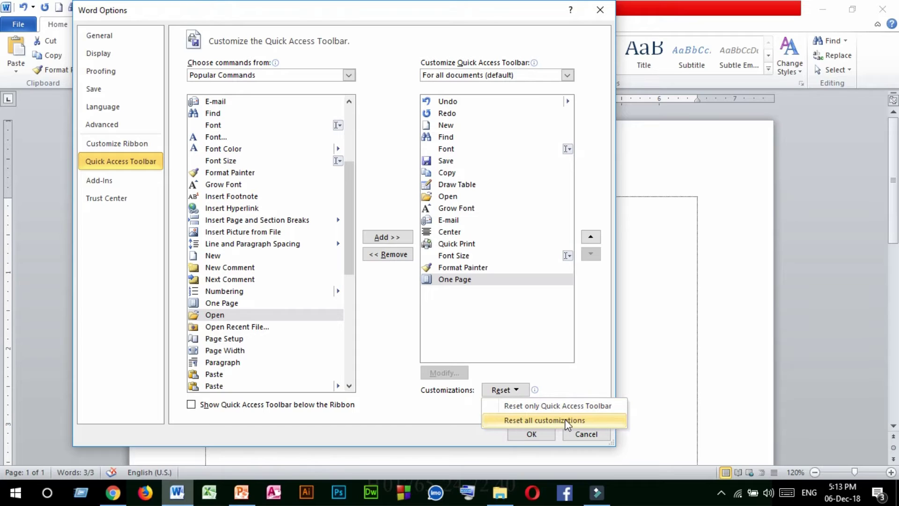
left_click(461, 409)
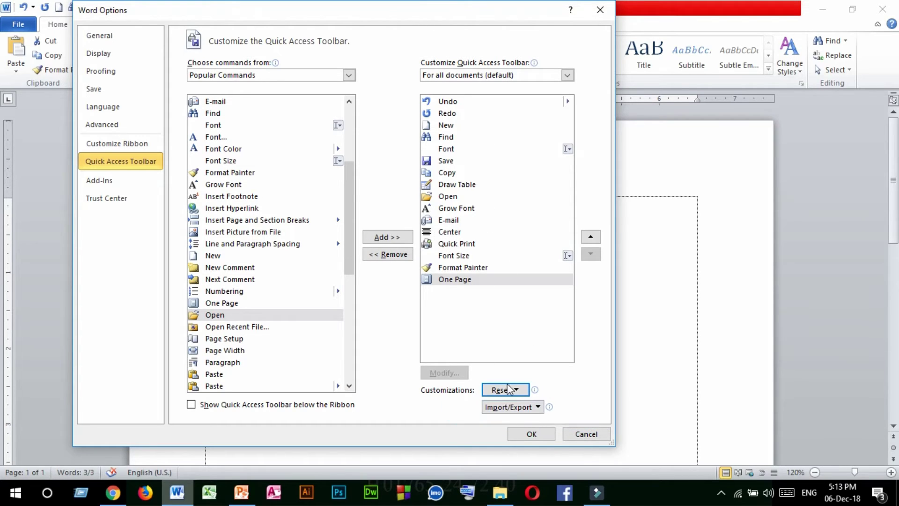
left_click(540, 435)
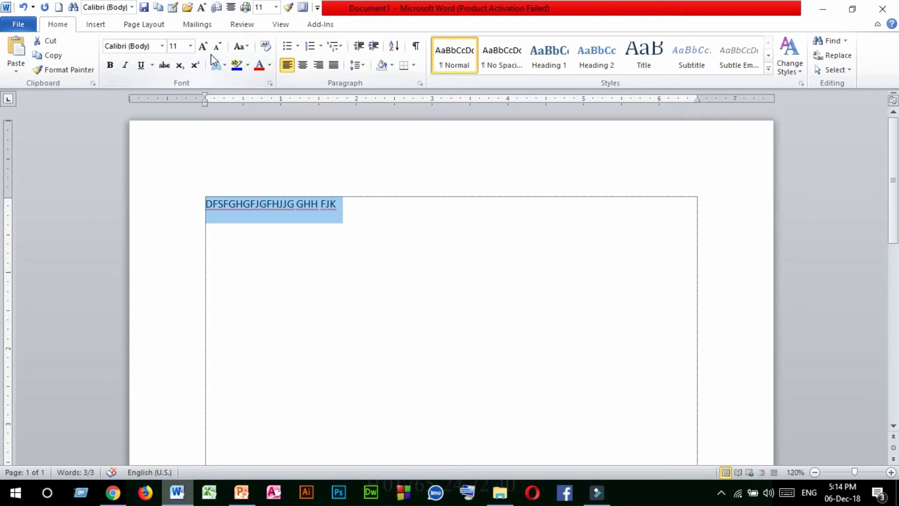
left_click(11, 23)
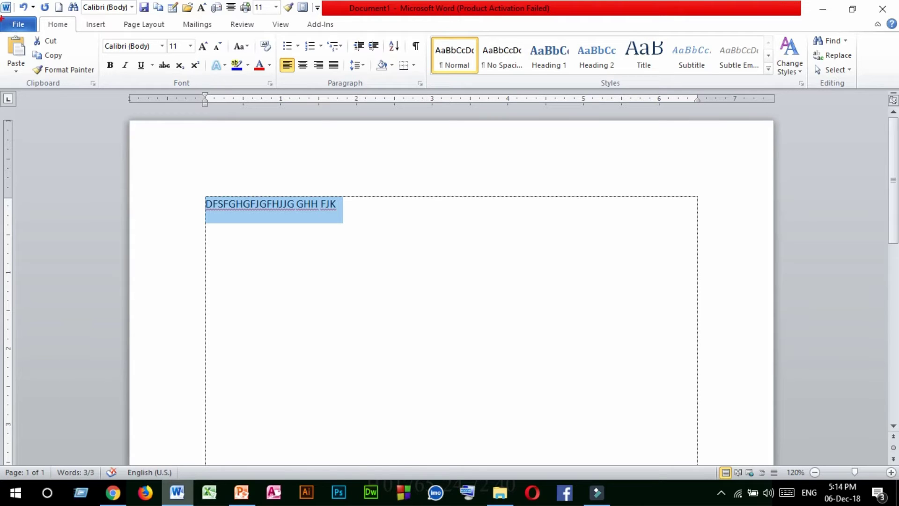
mouse_move(2, 17)
left_mouse_down()
mouse_move(29, 28)
mouse_move(264, 42)
mouse_move(350, 35)
left_mouse_up()
left_click(329, 211)
left_click(372, 211)
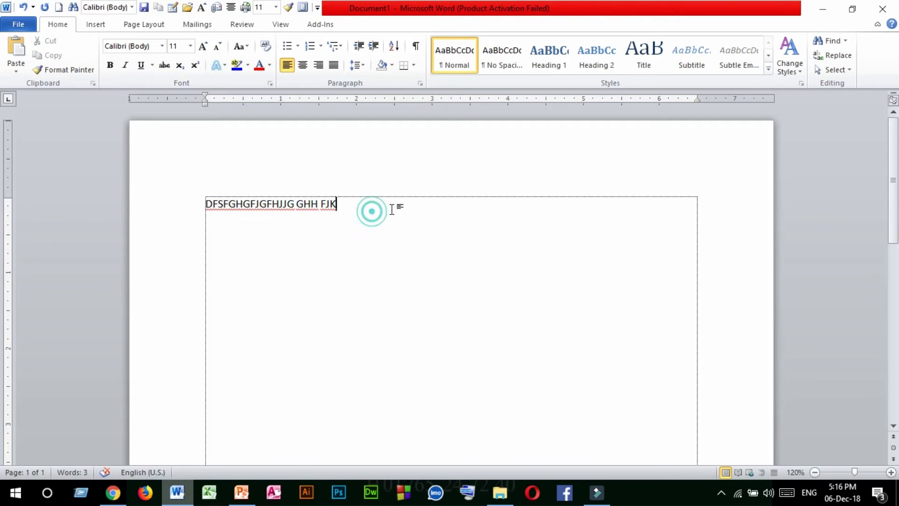
triple_click(392, 210)
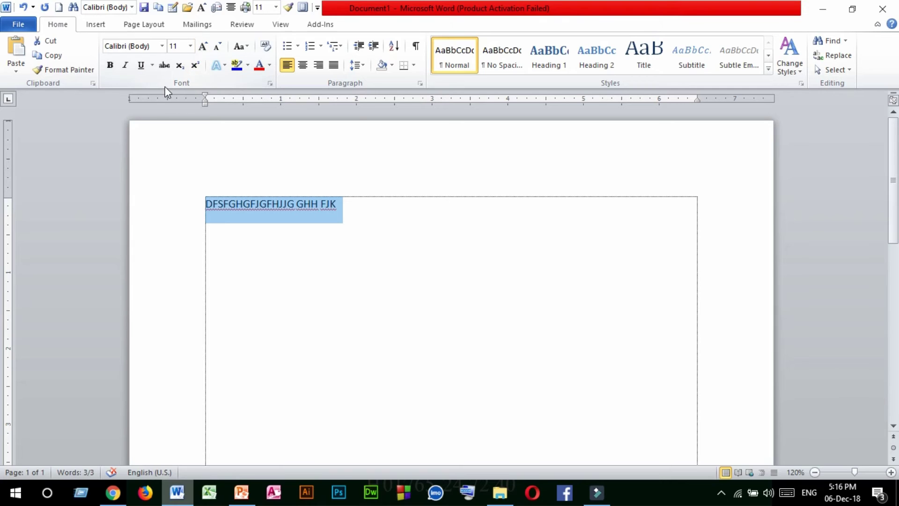
left_click(347, 208)
- Give the whole sample line the base red theme font colour and make it bold
left_click_drag(371, 204, 217, 196)
left_click(270, 65)
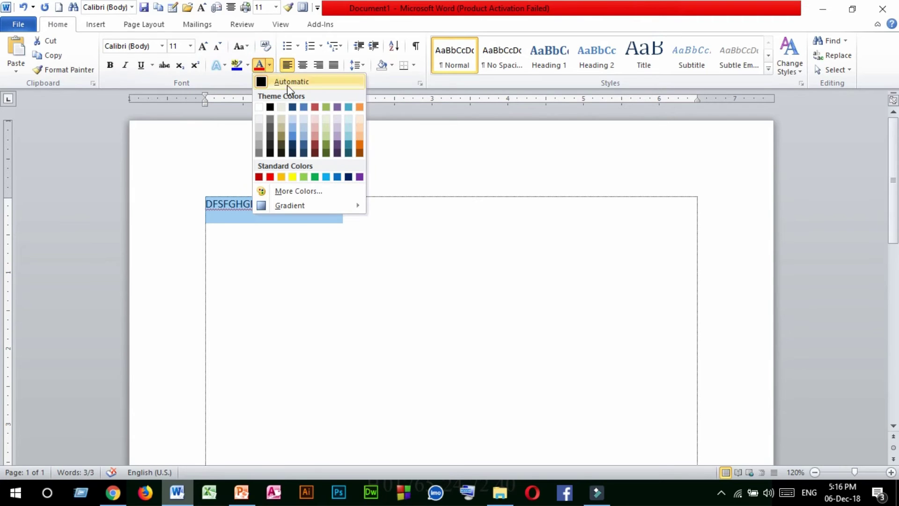
left_click(314, 107)
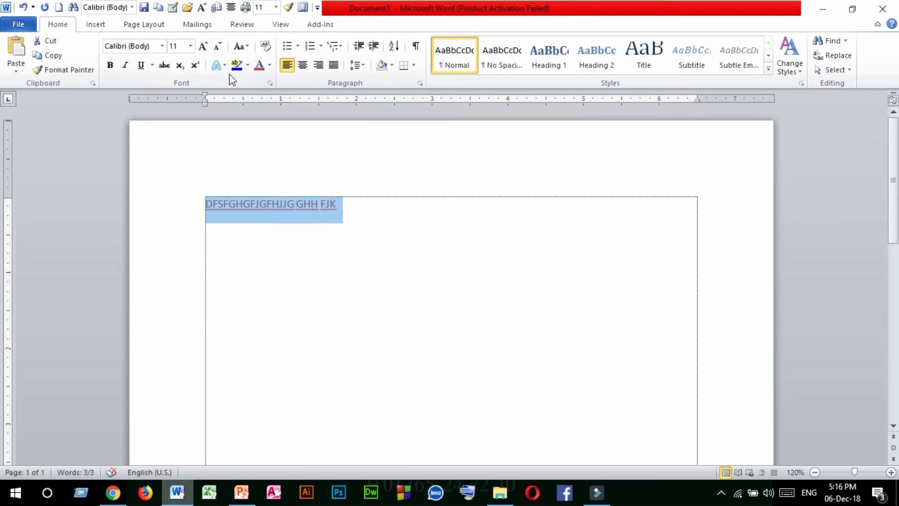
left_click(113, 69)
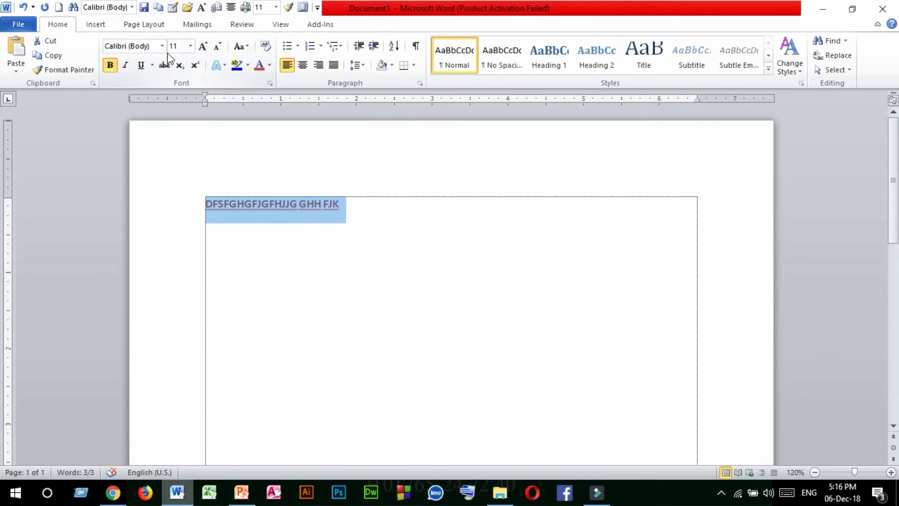
- Set the font size of the whole sample line to 18
left_click(189, 46)
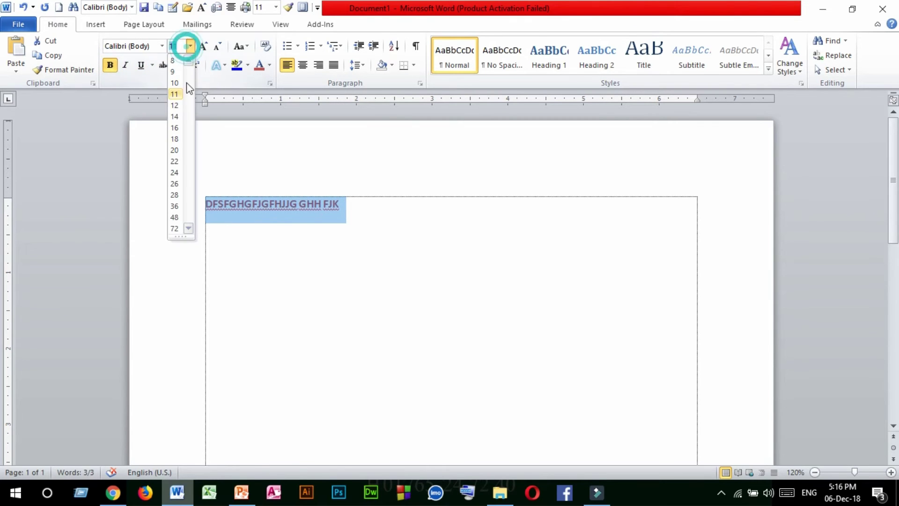
left_click(175, 139)
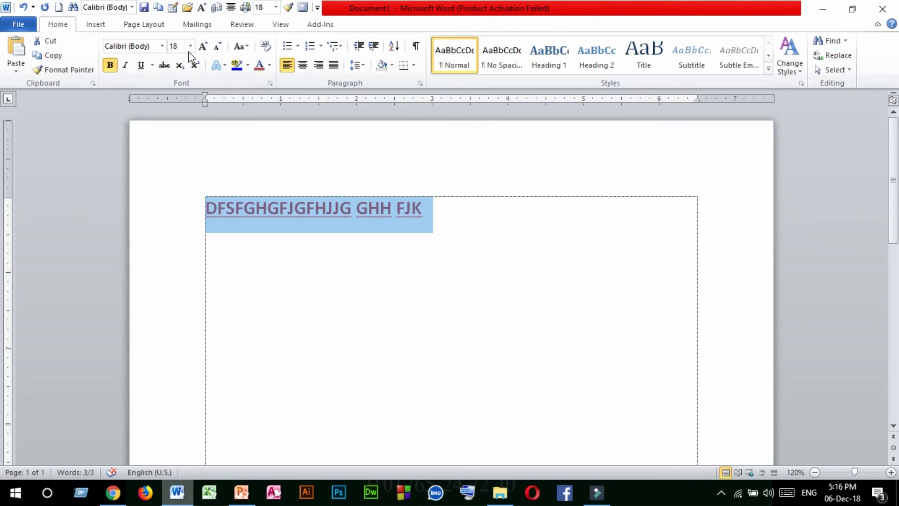
left_click(422, 213)
left_click_drag(449, 213, 246, 196)
left_click(452, 212)
left_click_drag(480, 216, 241, 201)
left_click(325, 218)
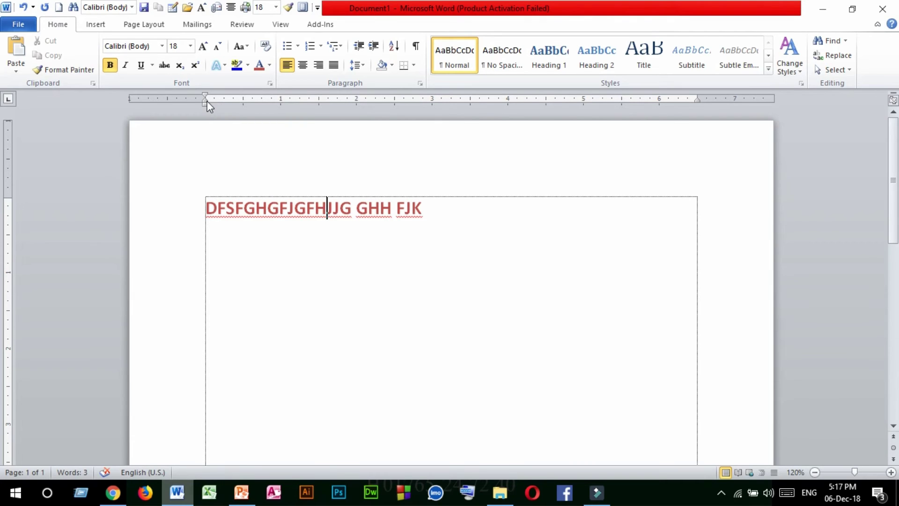
- Hide the document rulers and show them again
left_click_drag(651, 110, 813, 116)
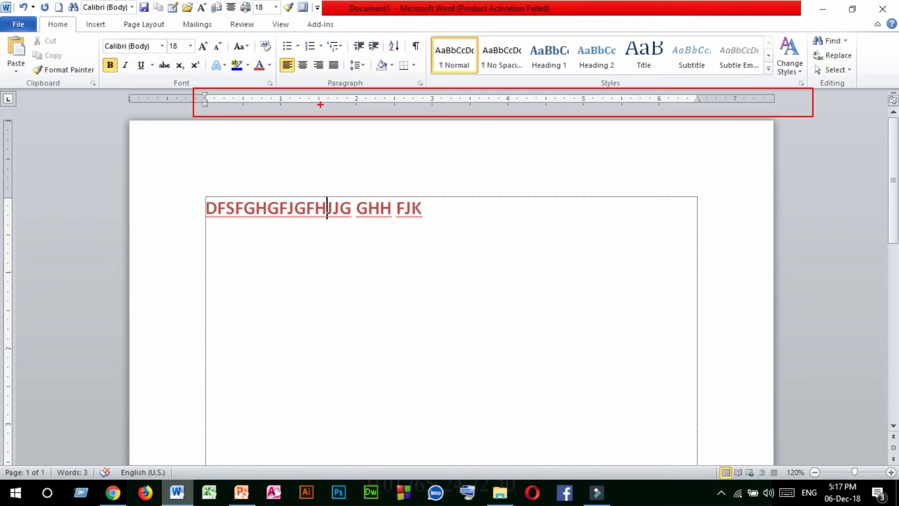
right_click(317, 123)
left_click(279, 24)
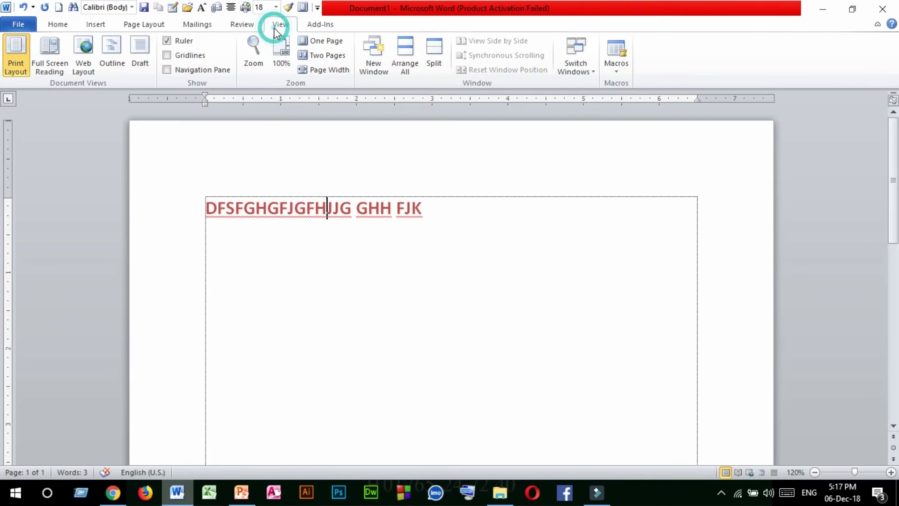
left_click(167, 43)
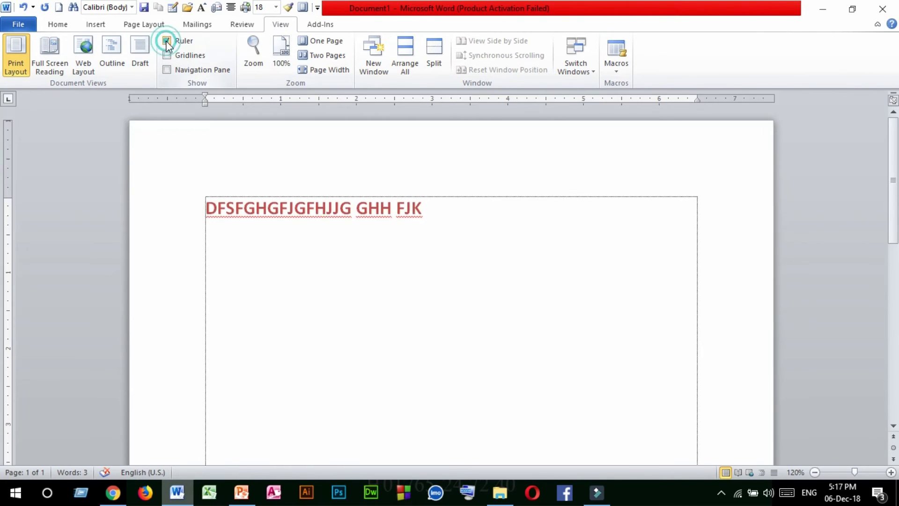
left_click(167, 42)
left_click(167, 42)
left_click(57, 24)
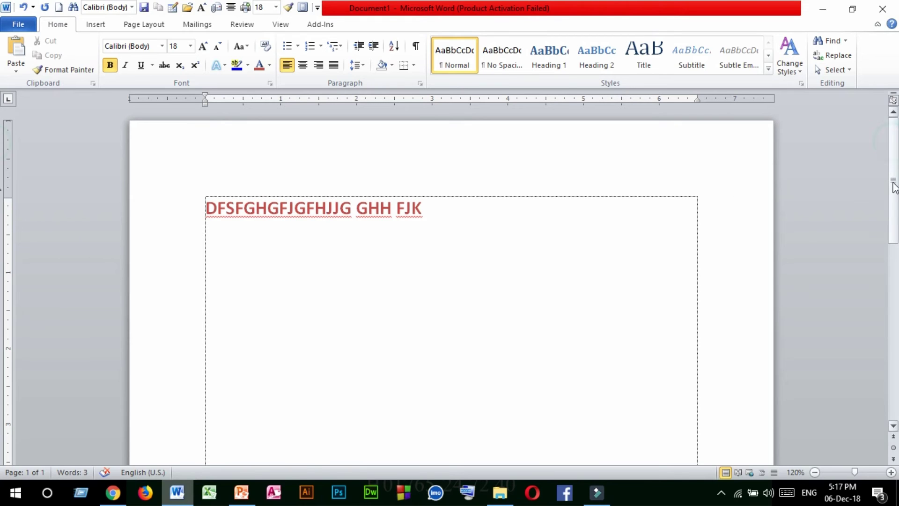
- Scroll down the page and back to the sample line, and set the document zoom to 53%
left_click_drag(894, 164, 894, 294)
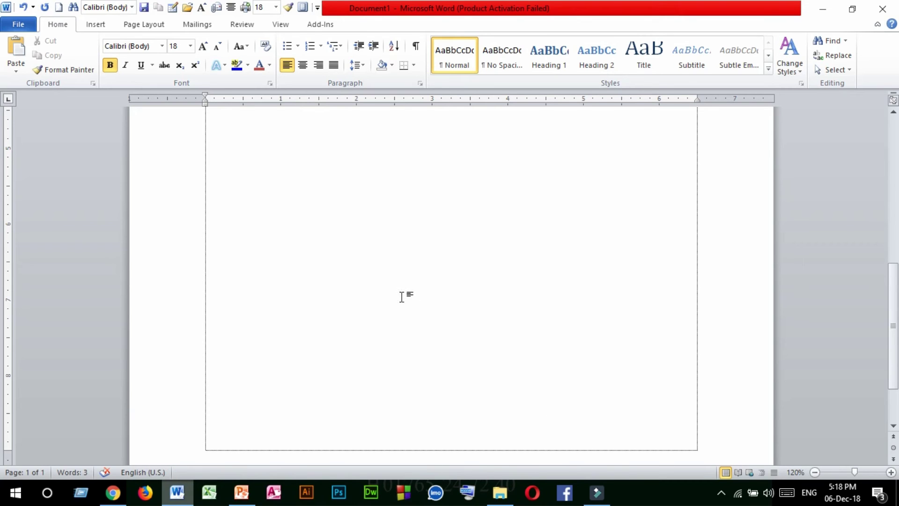
scroll(422, 297, "up", 9)
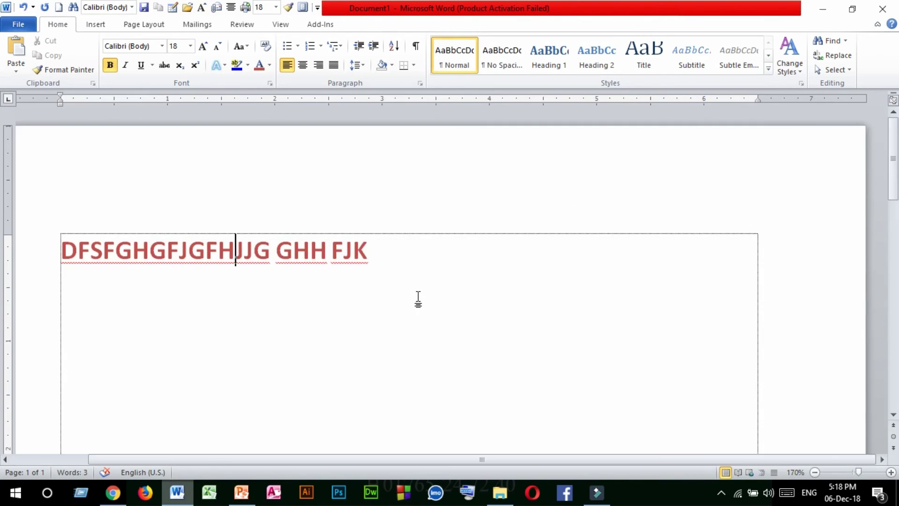
left_click_drag(382, 459, 227, 410)
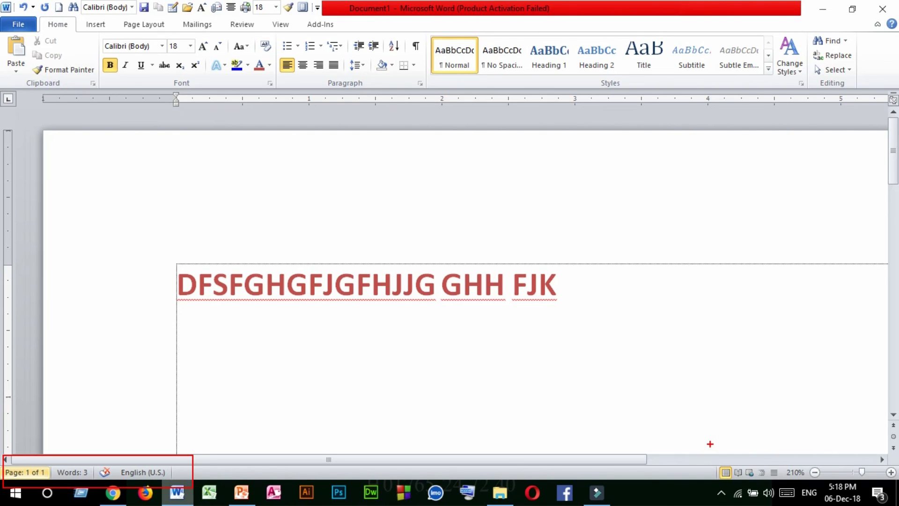
left_click_drag(706, 443, 897, 488)
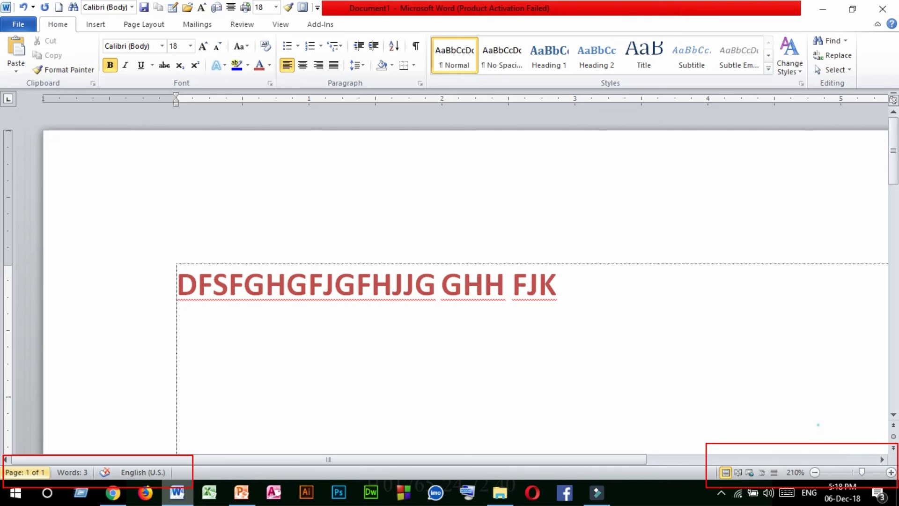
key("Escape")
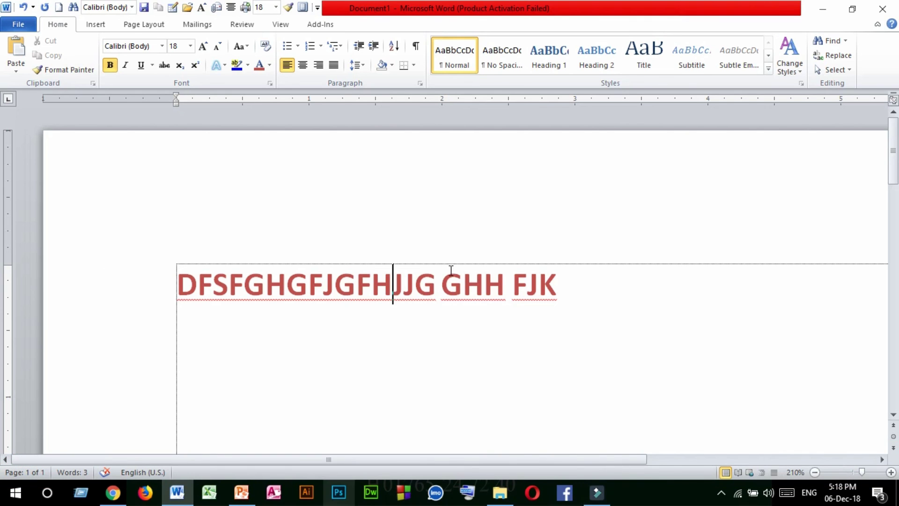
left_click_drag(861, 474, 838, 474)
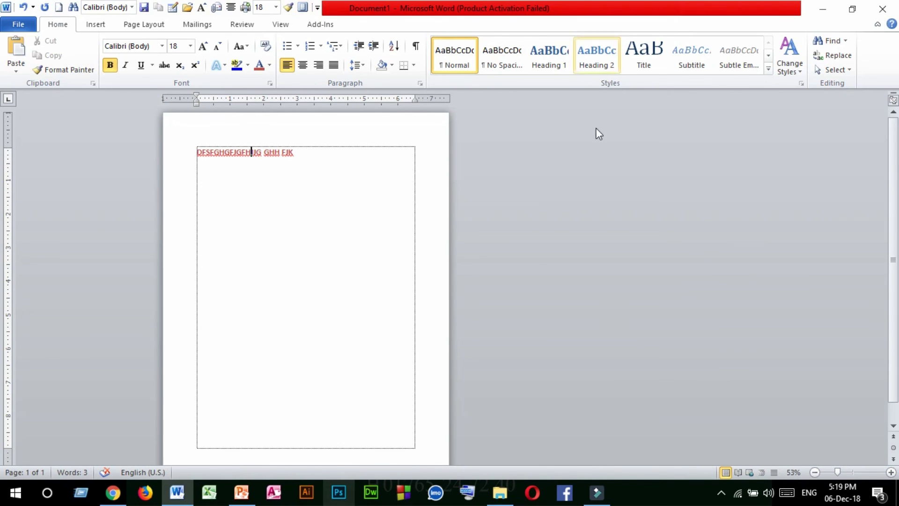
- View the document in Full Screen Reading, Web Layout, Outline and Draft views, and return to Print Layout
left_click(737, 470)
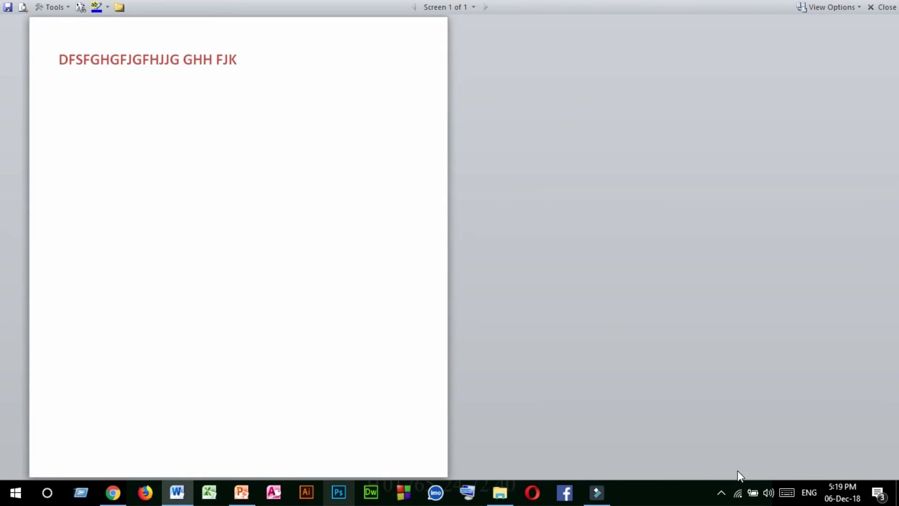
left_click(883, 7)
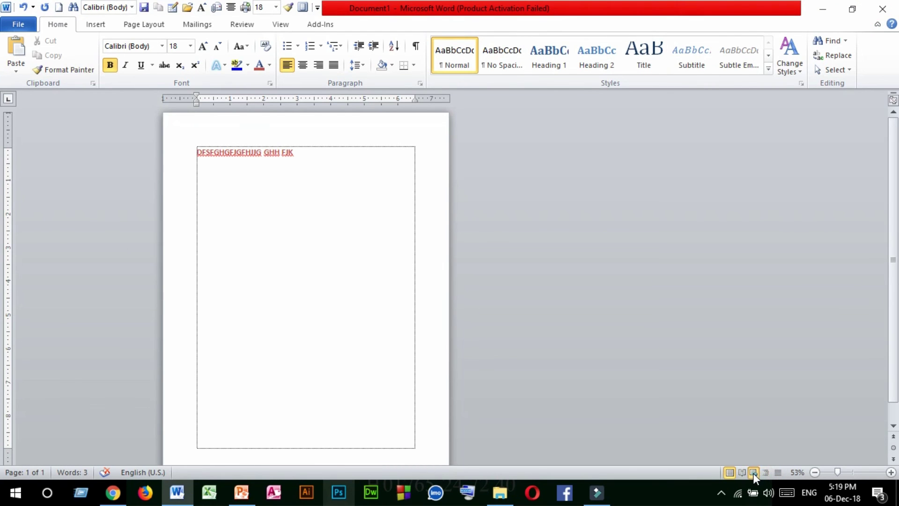
left_click(754, 472)
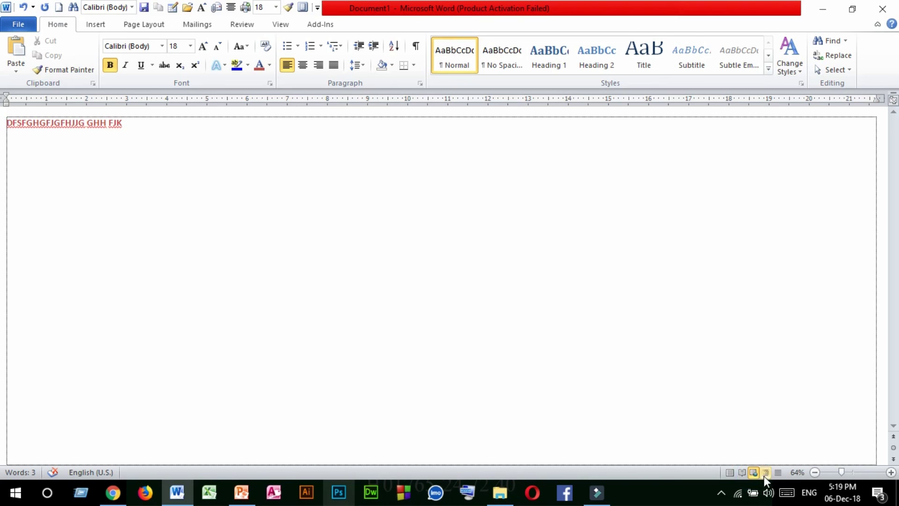
left_click(765, 473)
left_click(775, 473)
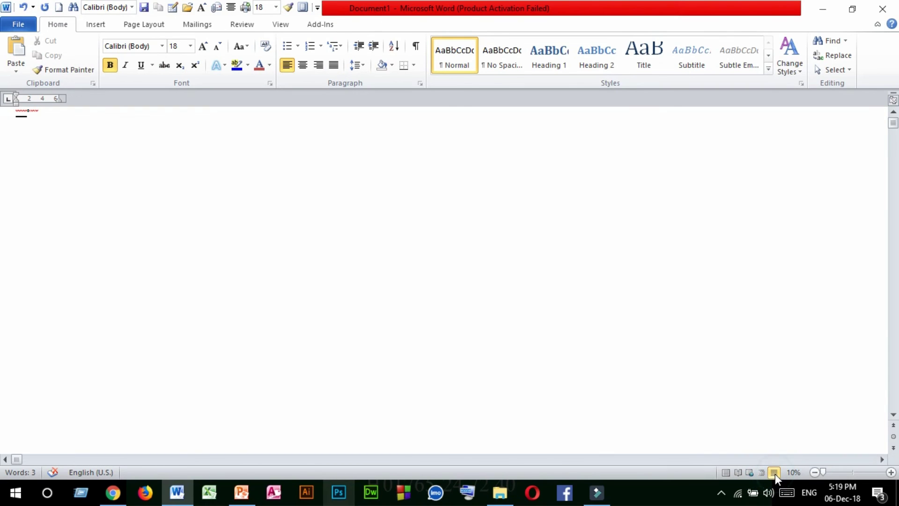
left_click(726, 473)
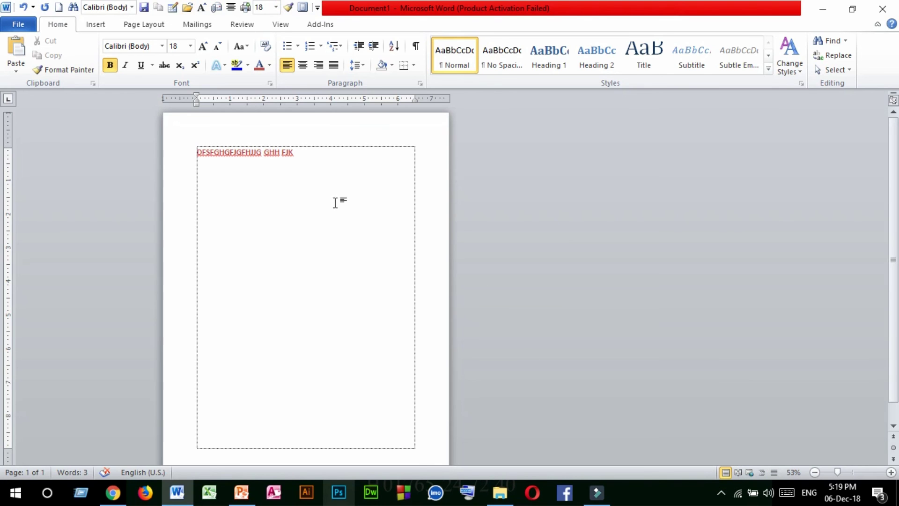
- Zoom the document in to 133% and place the text cursor at the end of the sample line
left_click_drag(327, 151, 195, 153)
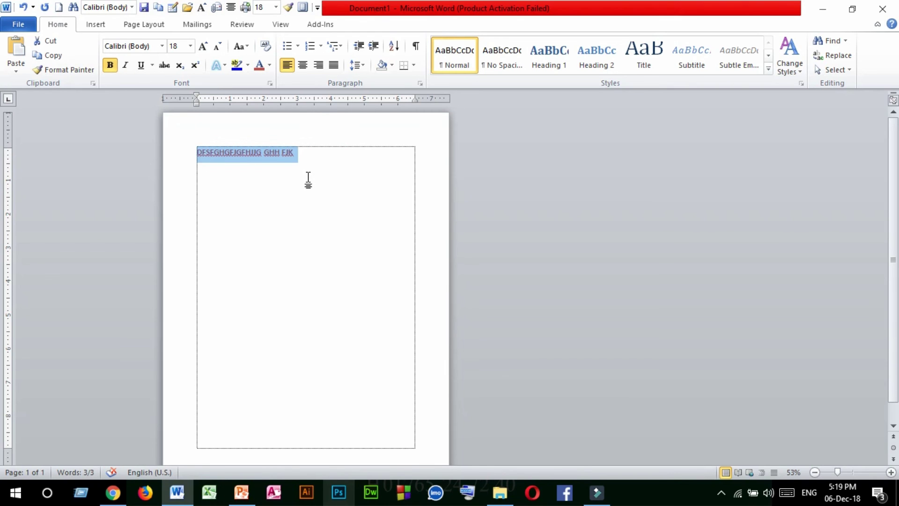
scroll(314, 212, "up", 6)
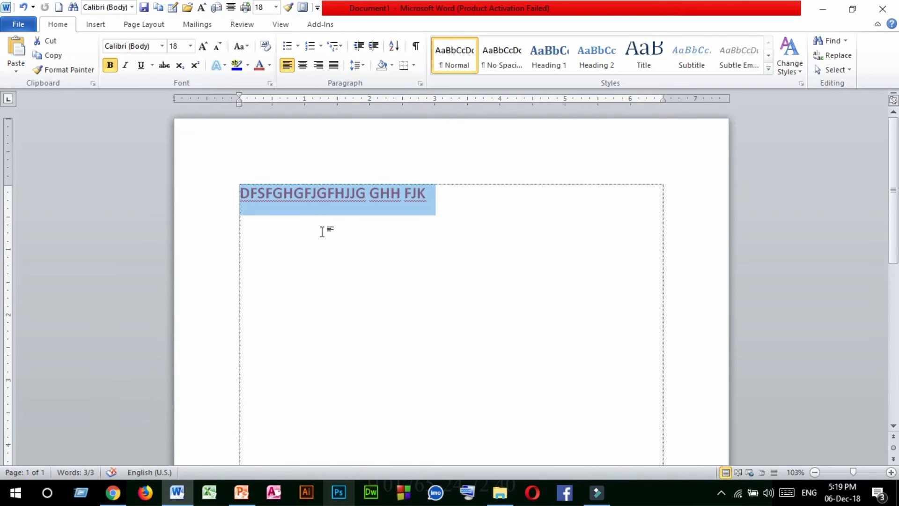
scroll(389, 258, "up", 2)
left_click_drag(434, 221, 302, 248)
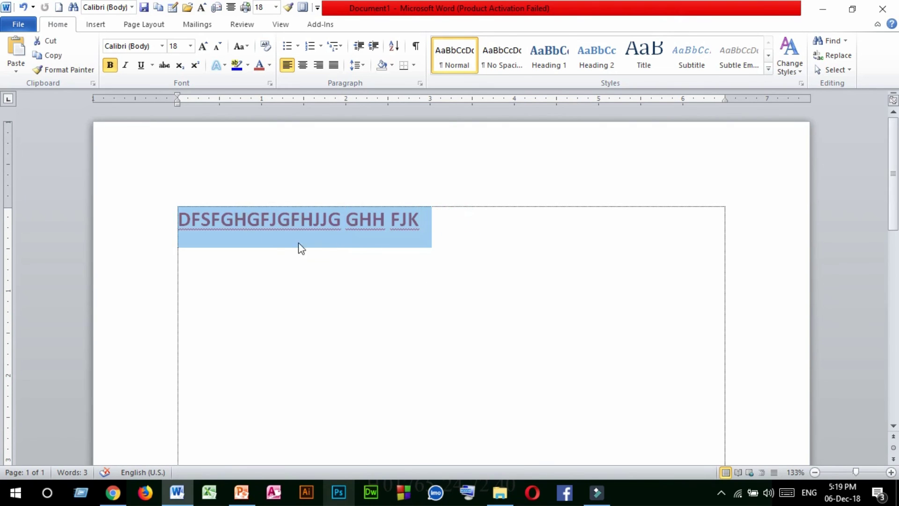
left_click(442, 229)
left_click_drag(468, 229, 225, 221)
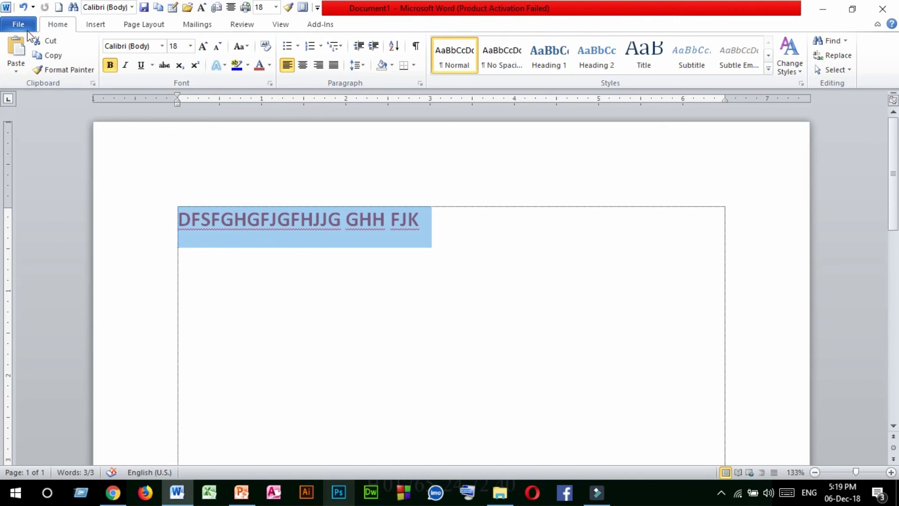
left_click(428, 223)
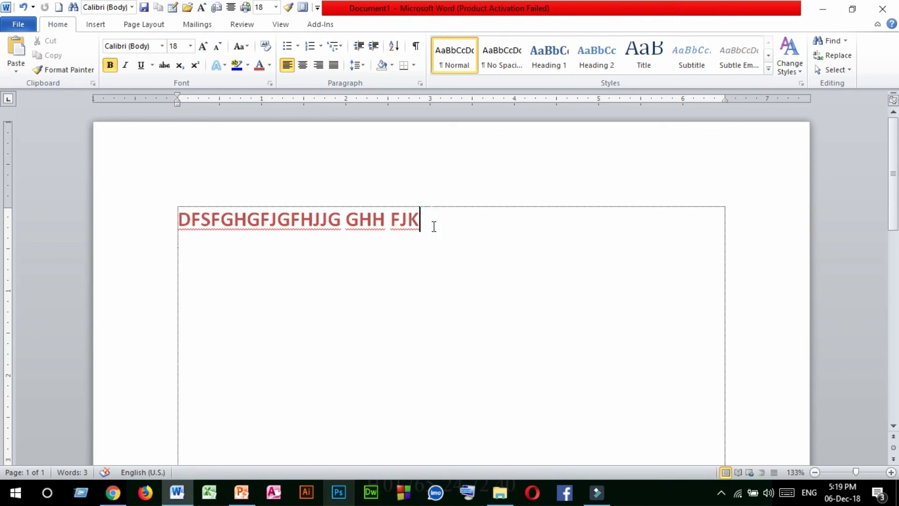